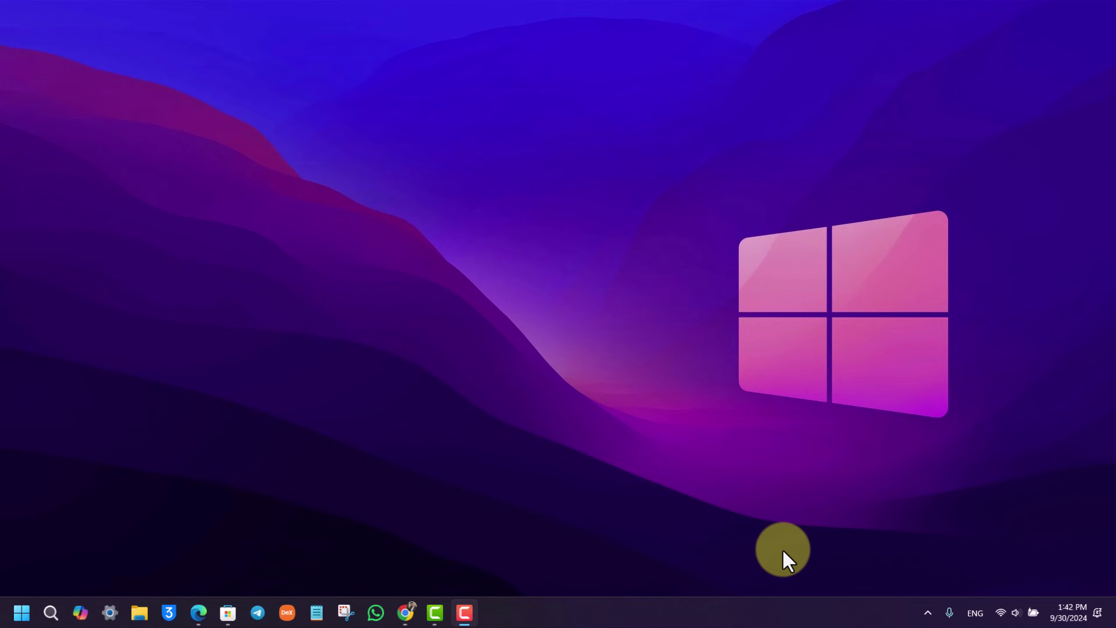
Bring the Demo spreadsheet to the front and select cells D1 through D22
mouse_move(406, 612)
left_click(408, 597)
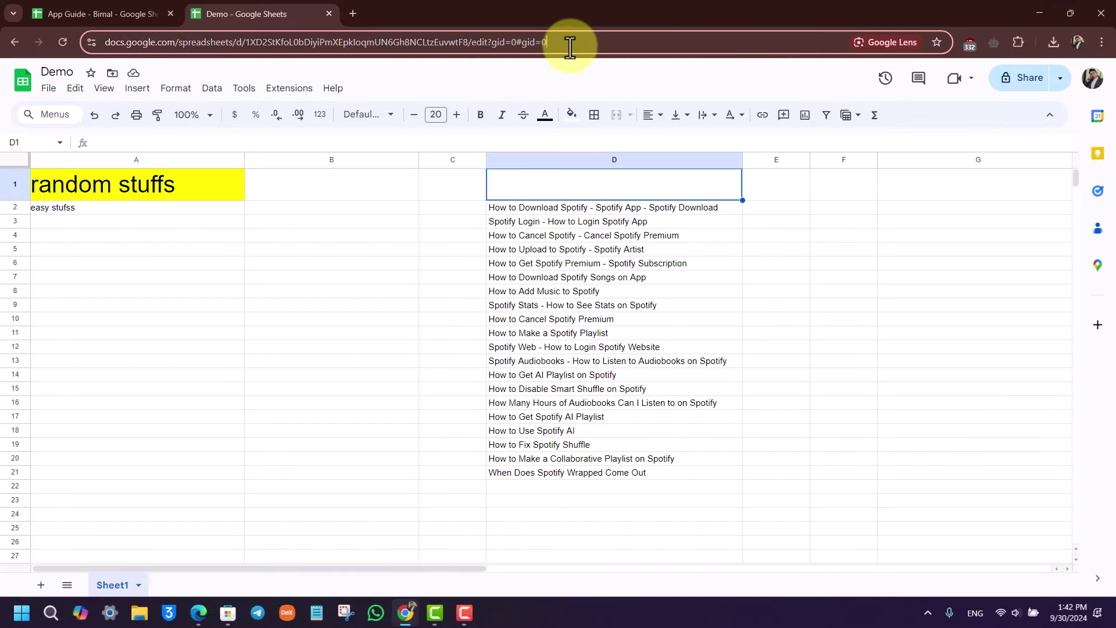
left_click(594, 73)
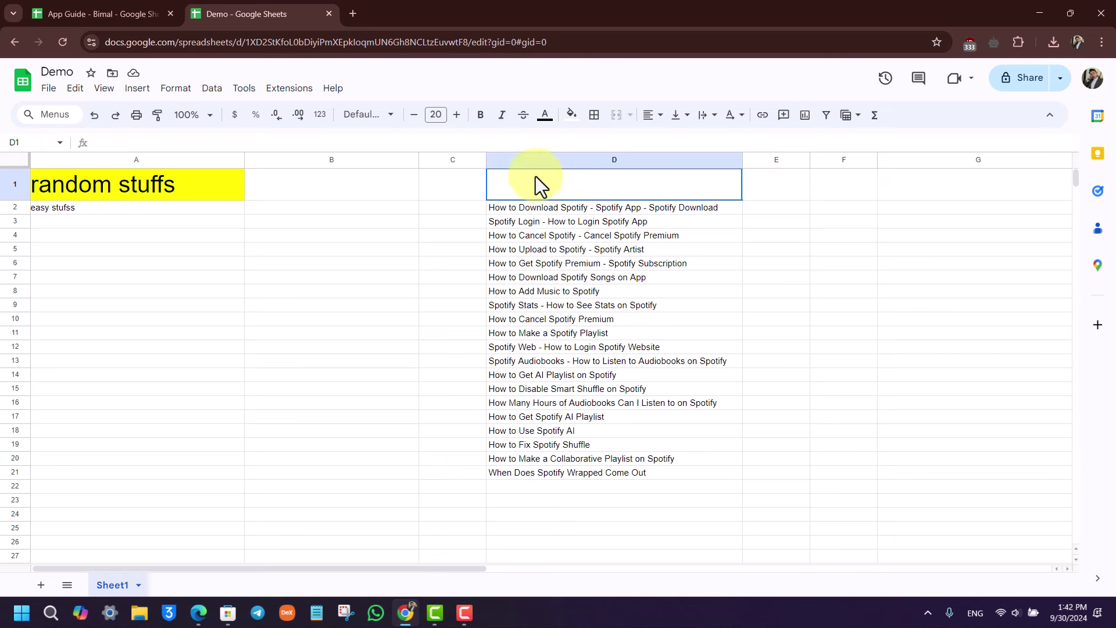
left_click_drag(536, 176, 639, 486)
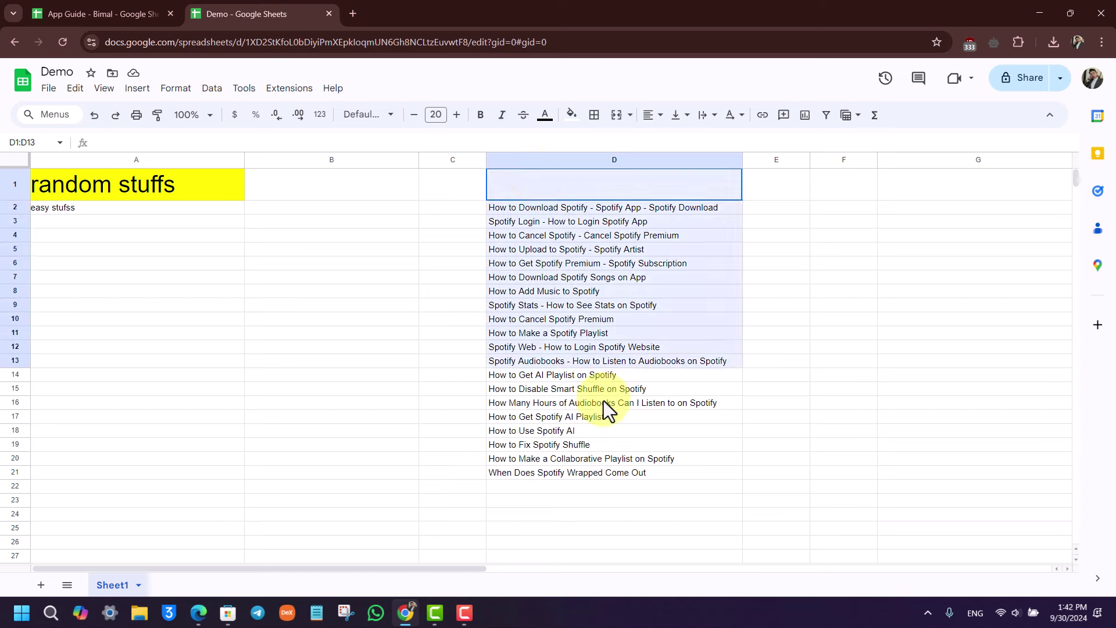
left_click(503, 181)
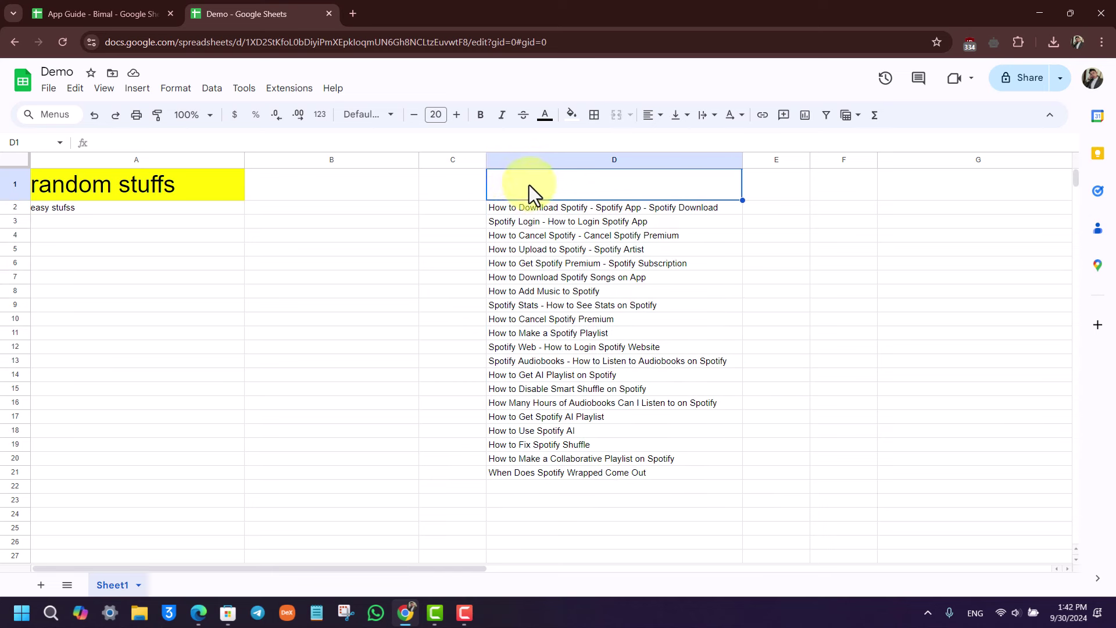
mouse_move(527, 209)
left_mouse_down()
mouse_move(725, 494)
mouse_move(734, 490)
left_mouse_up()
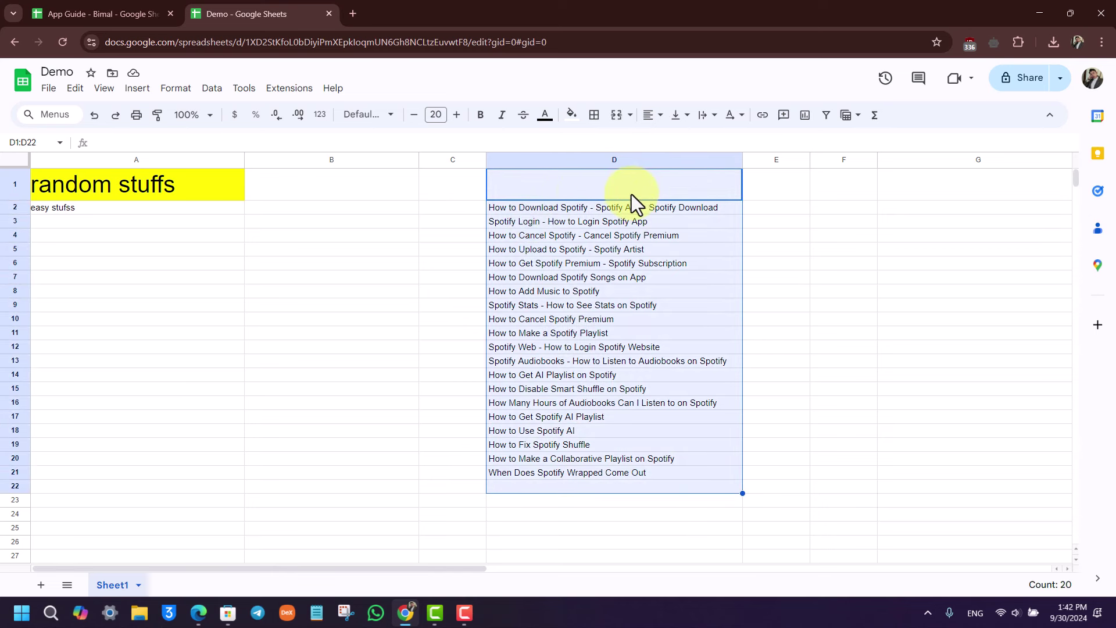
Open the Protect sheets and ranges panel with D1:D22 selected
left_click(215, 91)
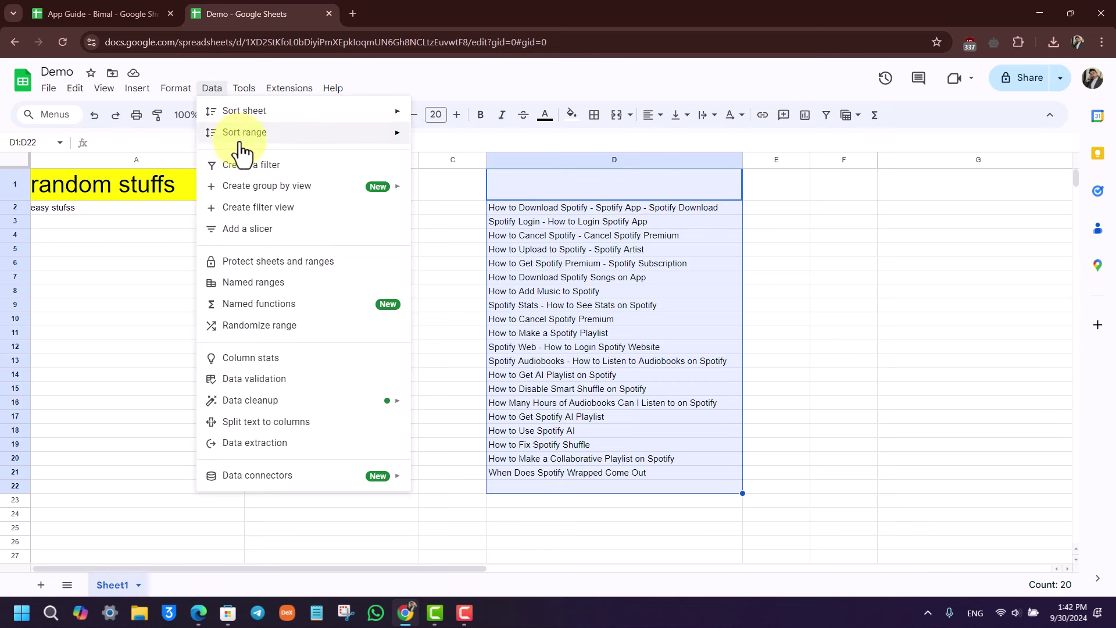
left_click(340, 262)
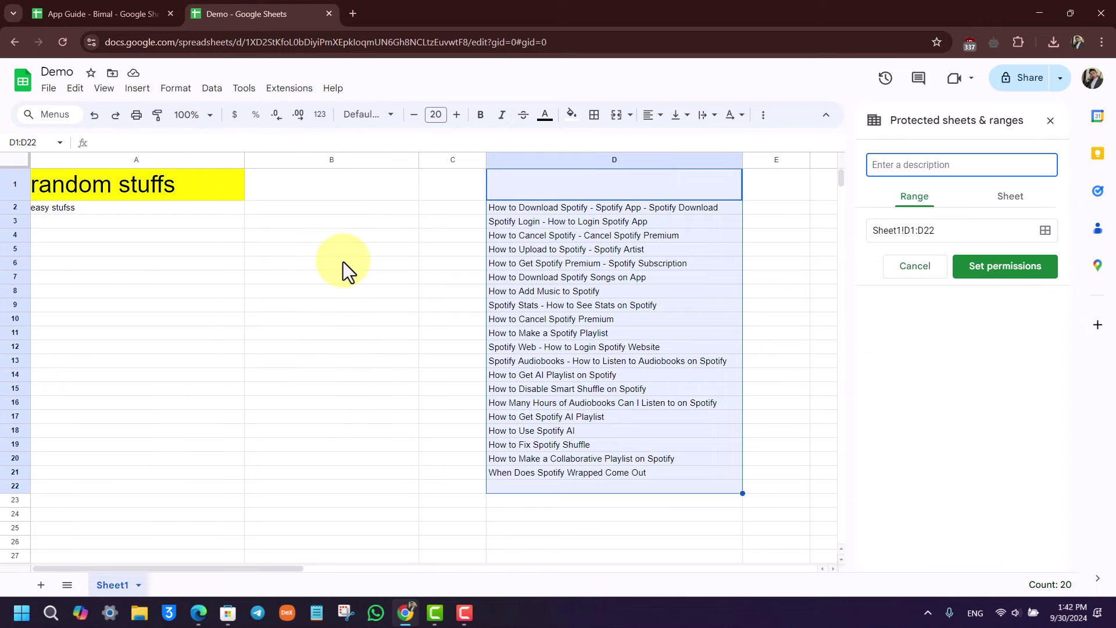
mouse_move(549, 193)
left_mouse_down()
mouse_move(526, 191)
mouse_move(639, 336)
mouse_move(707, 492)
left_mouse_up()
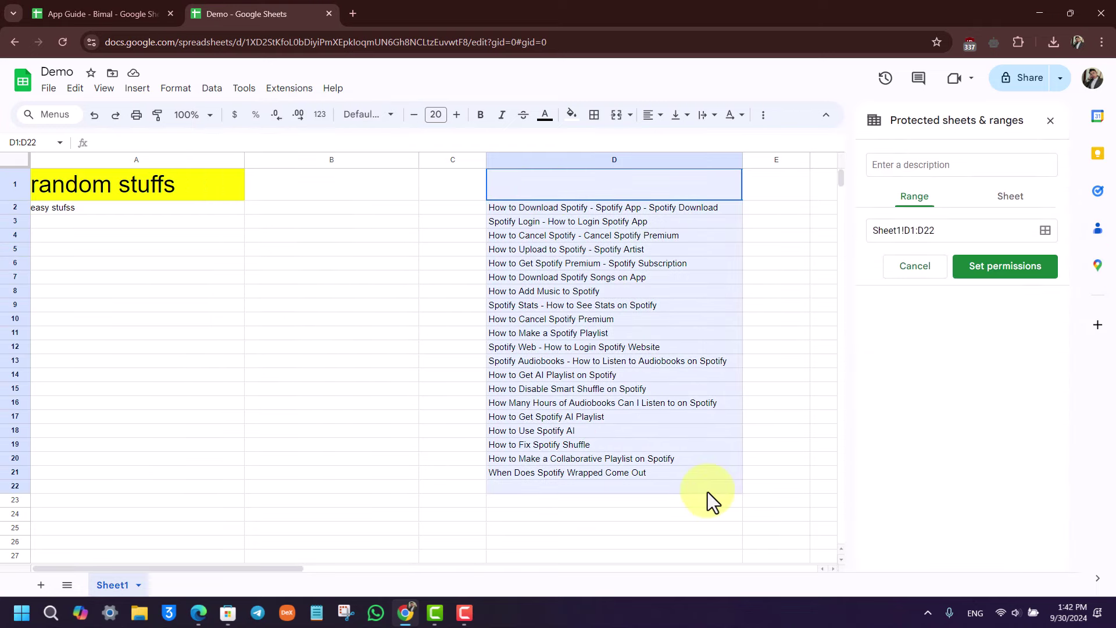
Restrict editing of Sheet1!D1:D22 to only you and confirm the permissions
left_click(957, 228)
left_click(1005, 266)
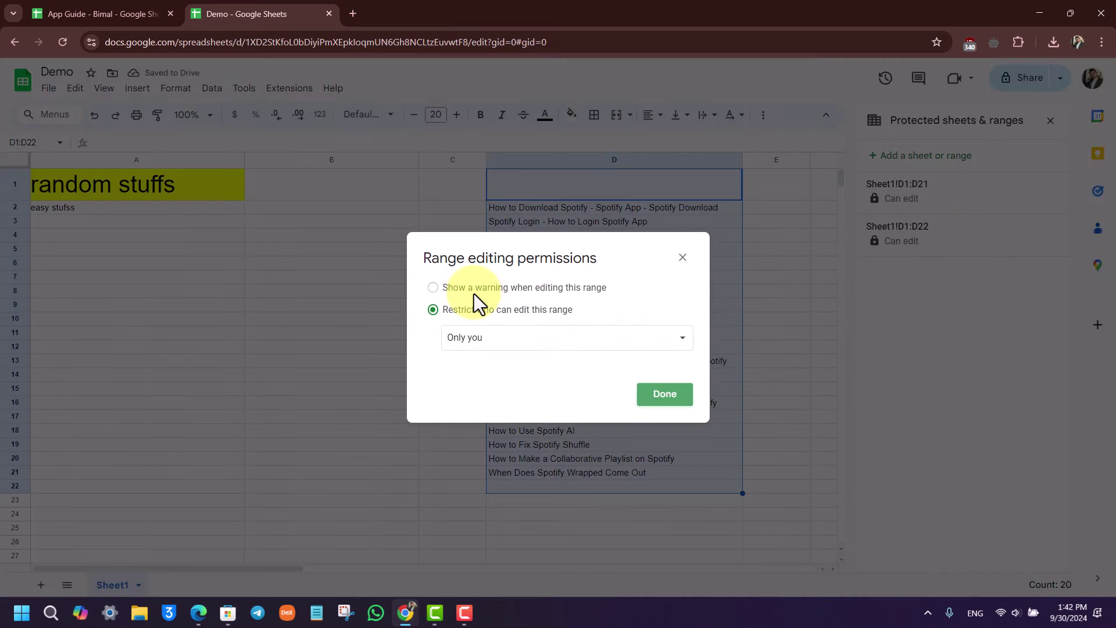
left_click(477, 291)
left_click(509, 312)
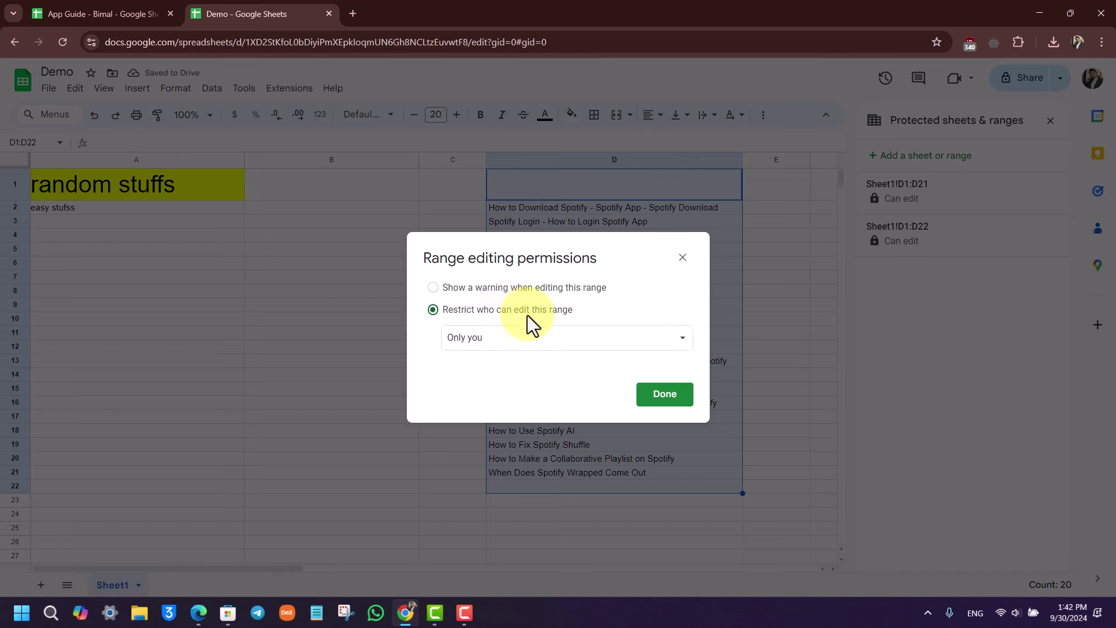
left_click(569, 340)
left_click(536, 359)
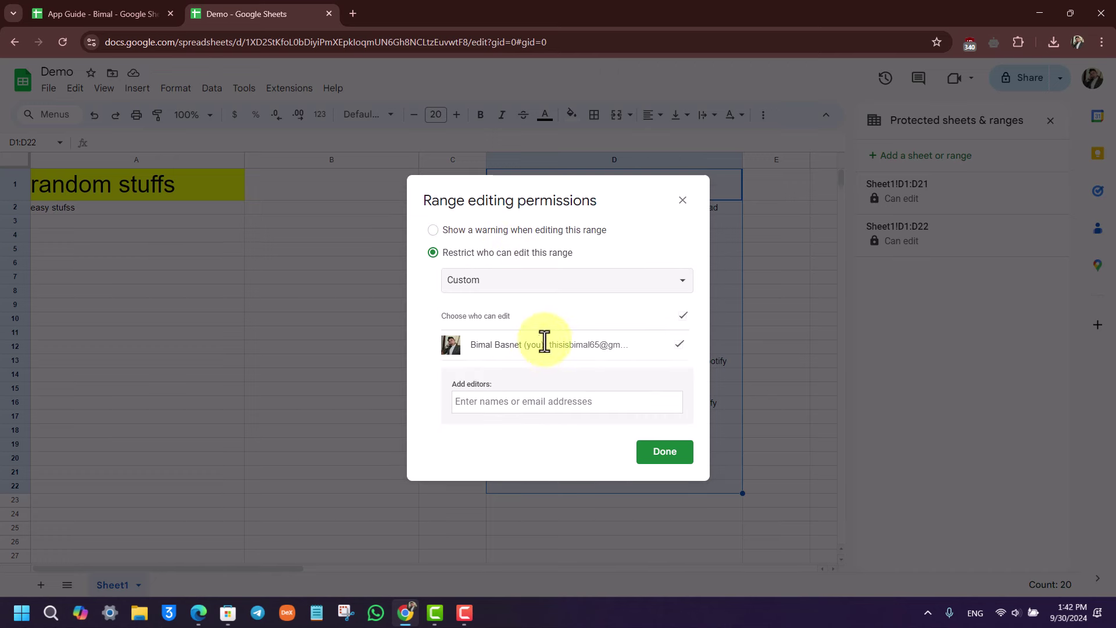
left_click(580, 280)
left_click(555, 257)
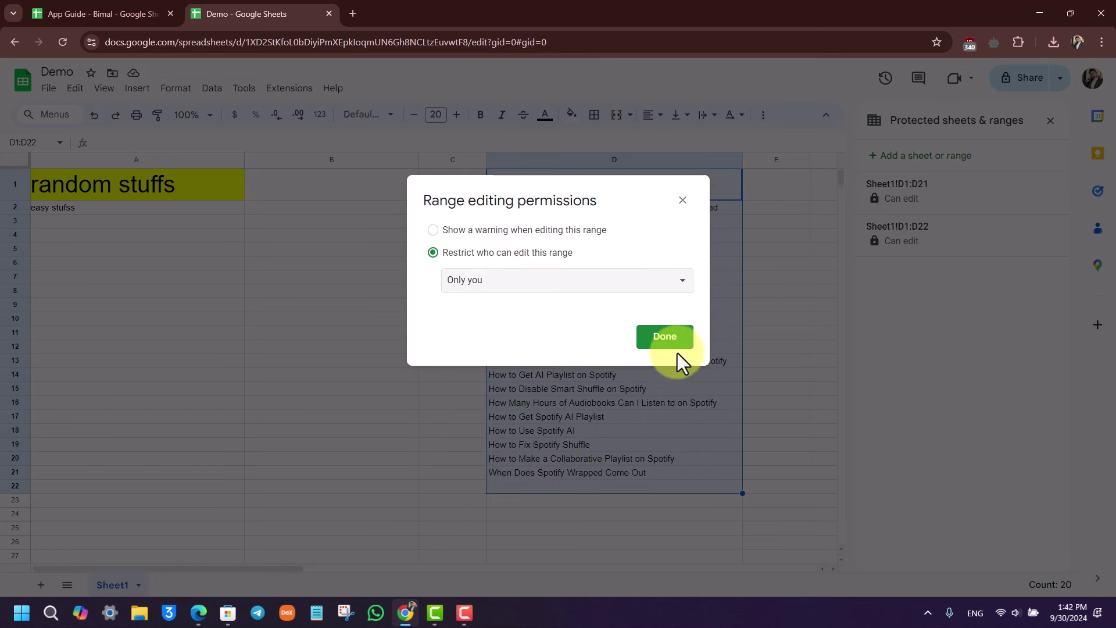
left_click(665, 336)
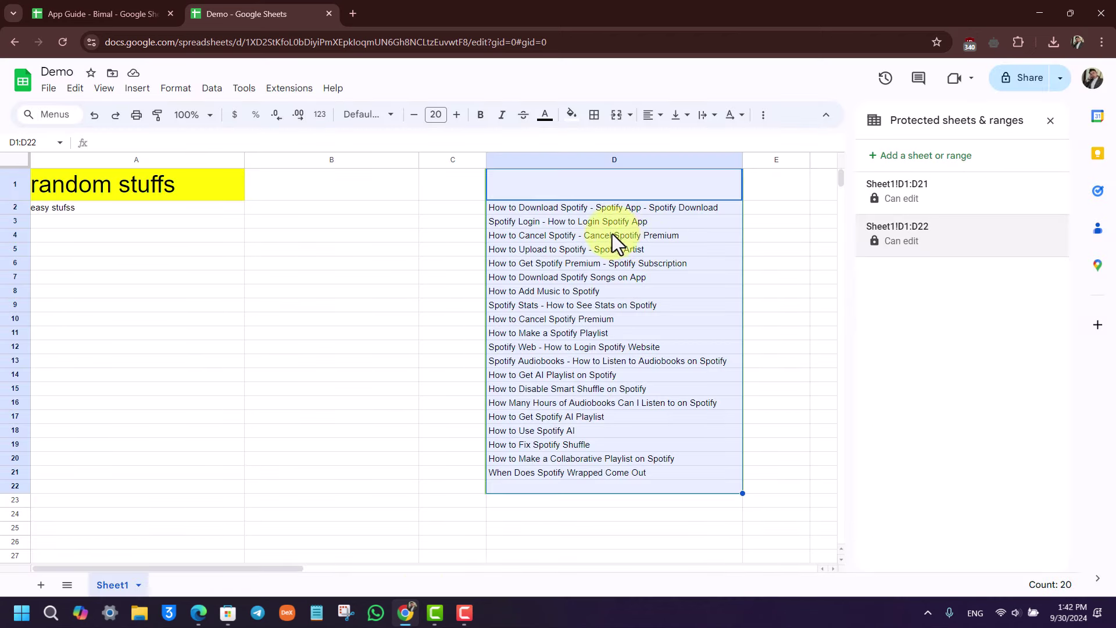
Try moving the D2 title up into D1, then undo the move
left_click(607, 211)
left_click_drag(610, 213, 625, 200)
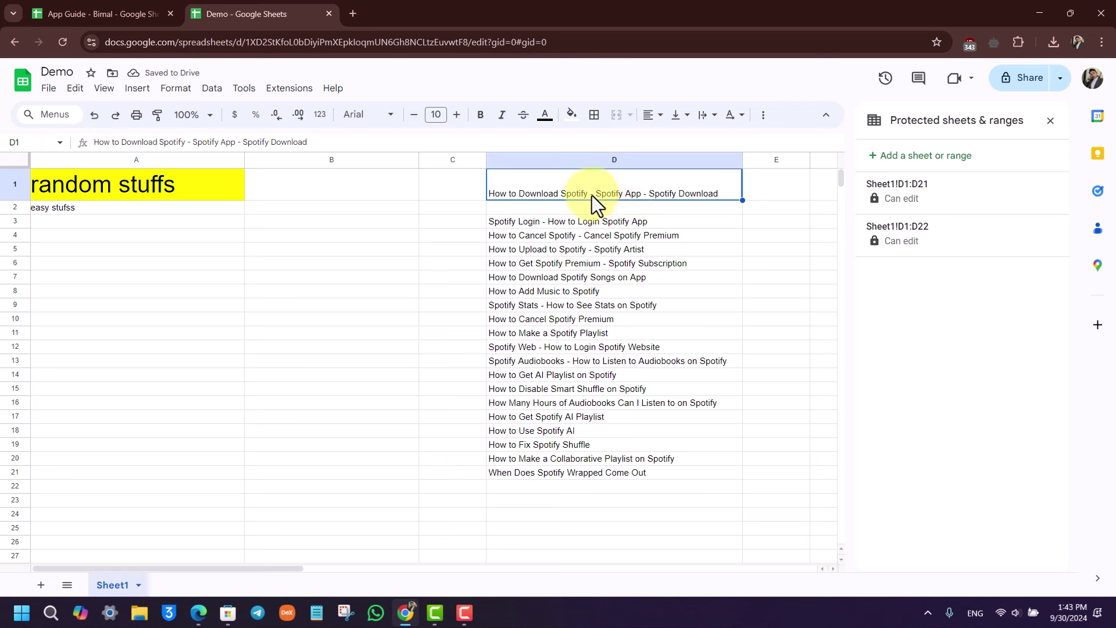
key("ctrl+z")
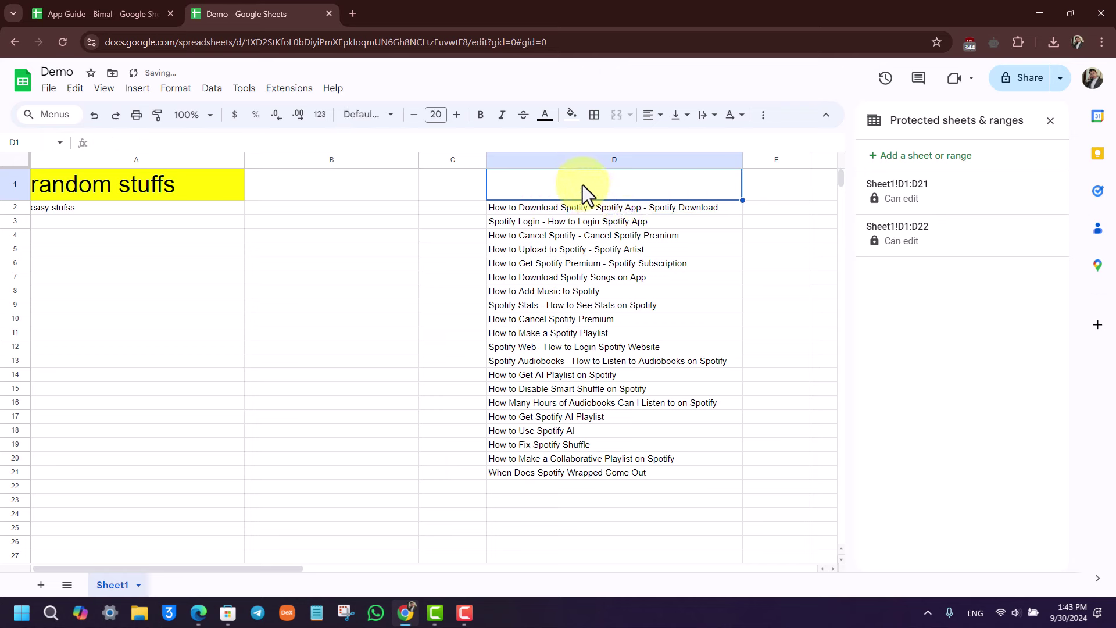
Close the Protected sheets & ranges panel and minimize the browser window
left_click(907, 159)
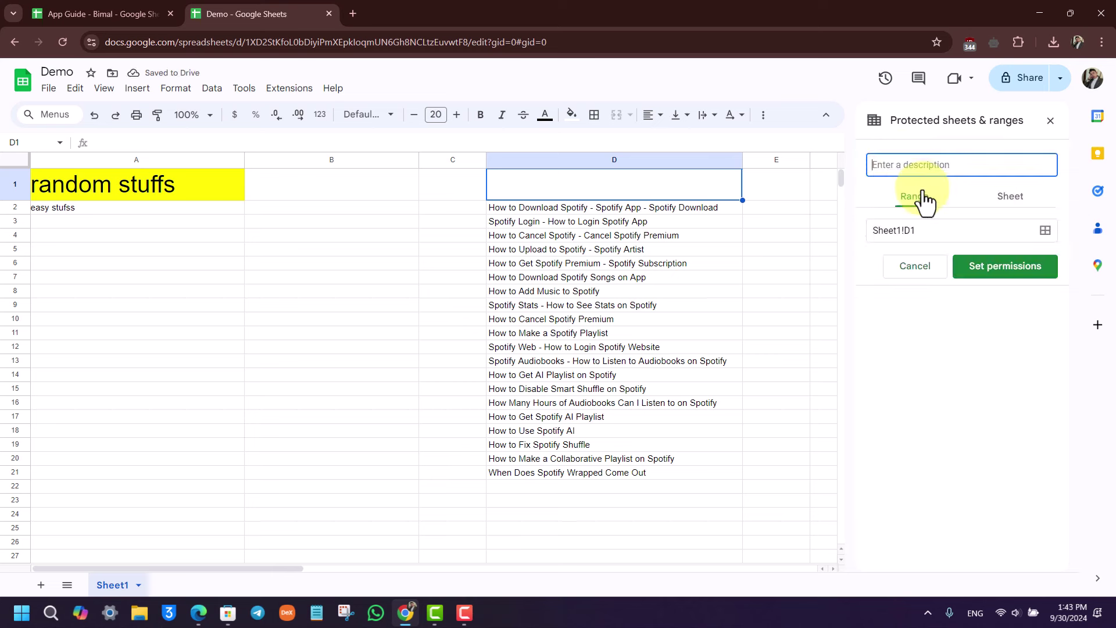
left_click(1045, 231)
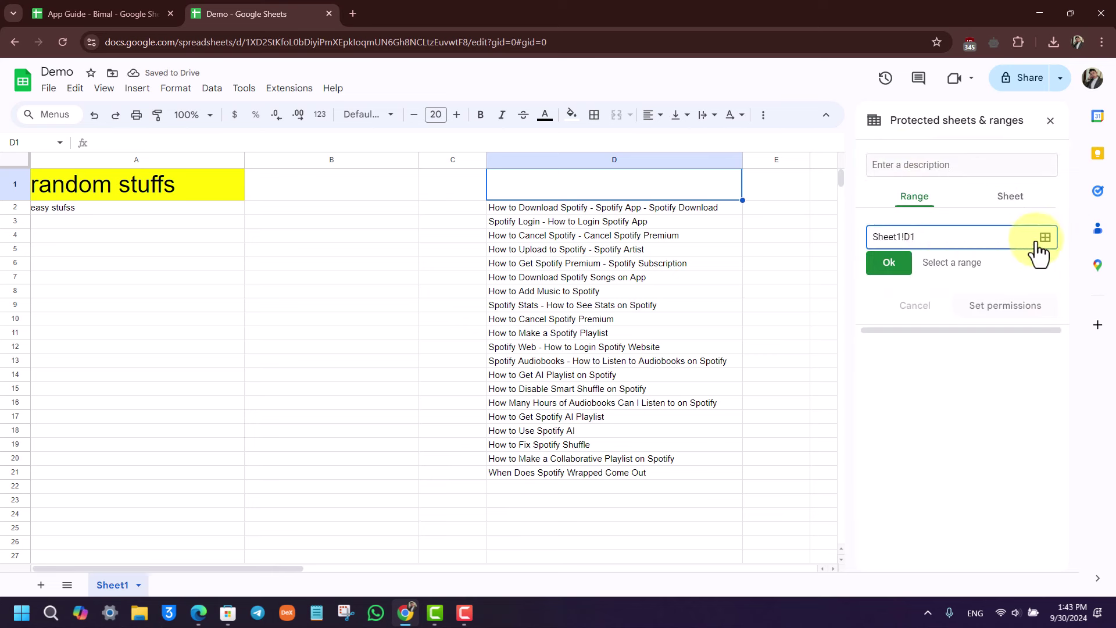
left_click(1041, 245)
left_click(1051, 122)
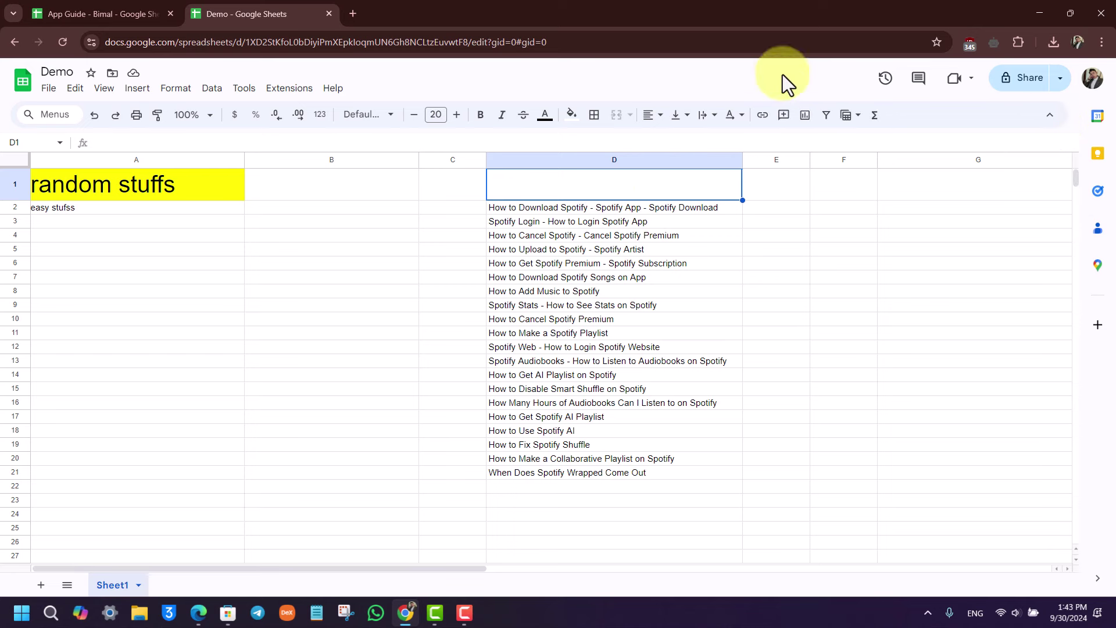
left_click(638, 224)
left_click(1035, 16)
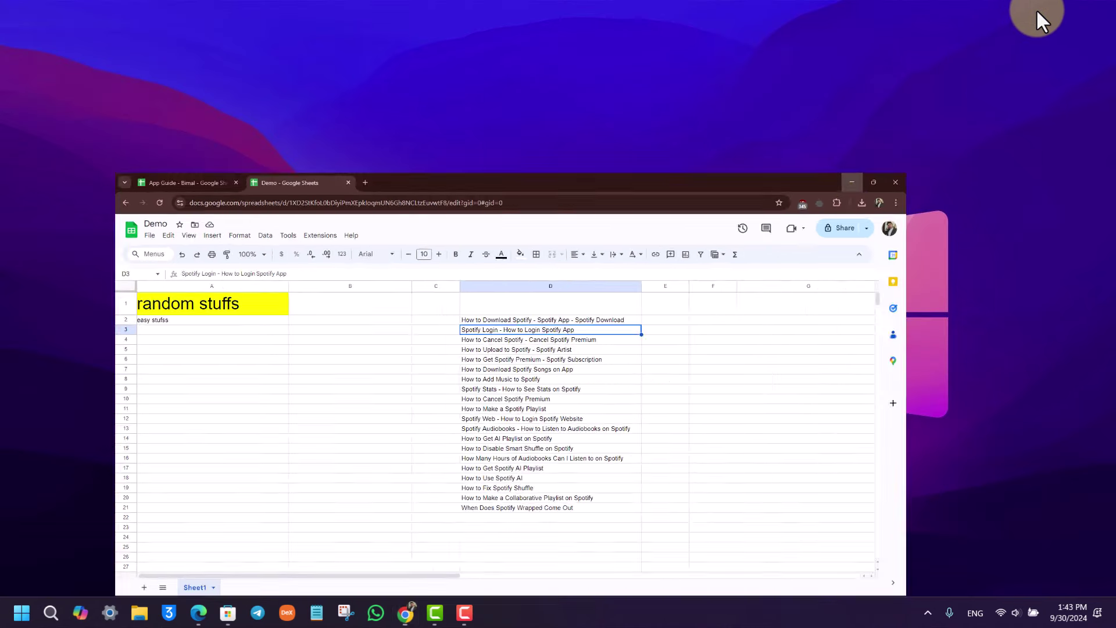